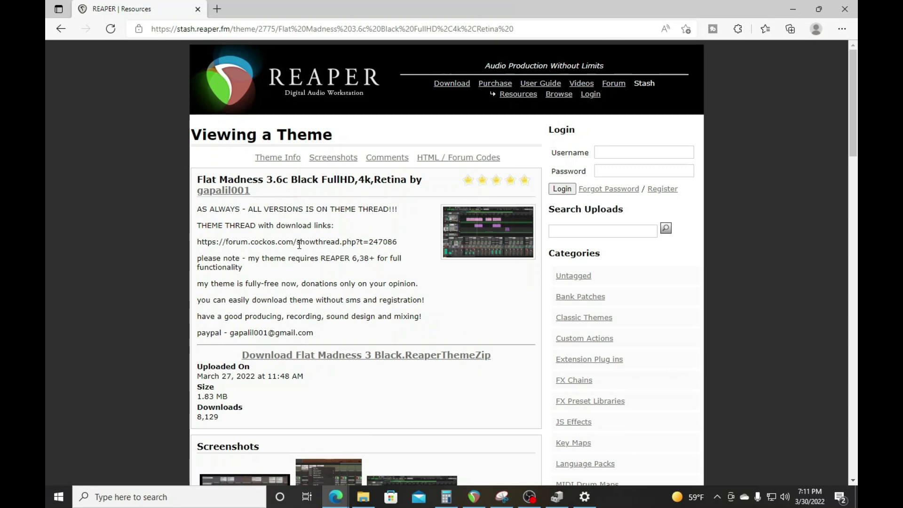
- Scroll through the Flat Madness 3.6c Black theme page, then go back to the Themes list
scroll(299, 245, "down", 1)
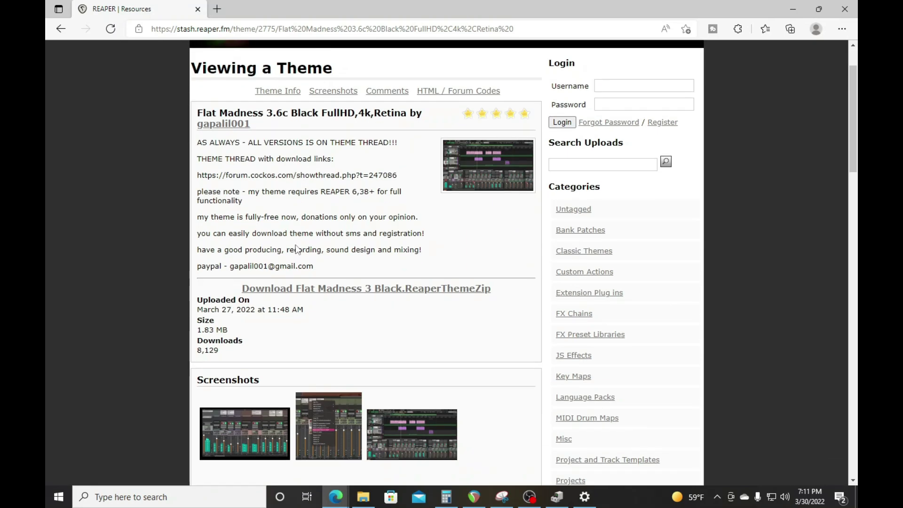
scroll(296, 245, "up", 1)
scroll(296, 243, "down", 1)
scroll(295, 242, "down", 9)
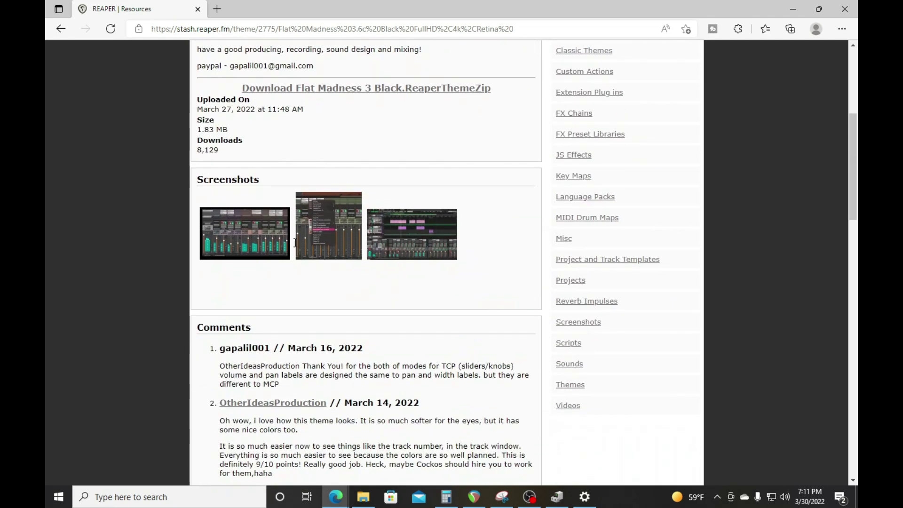
scroll(297, 242, "up", 10)
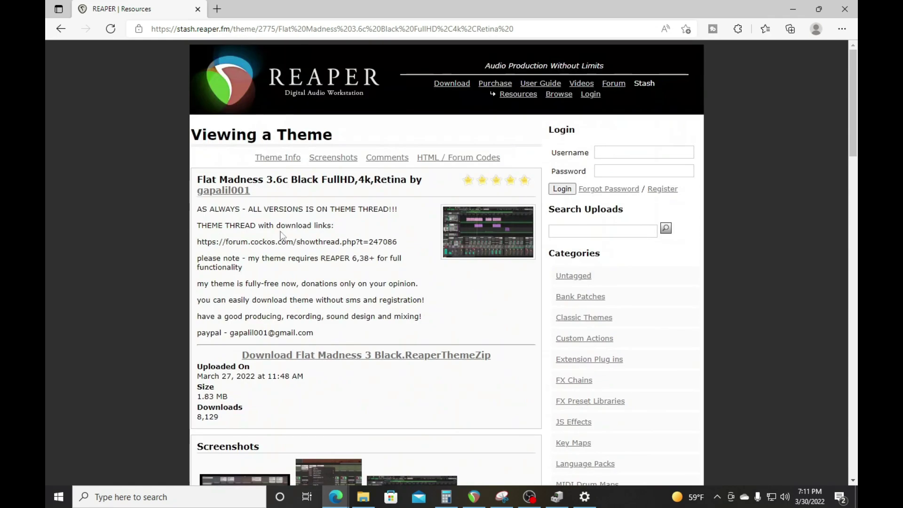
left_click(59, 29)
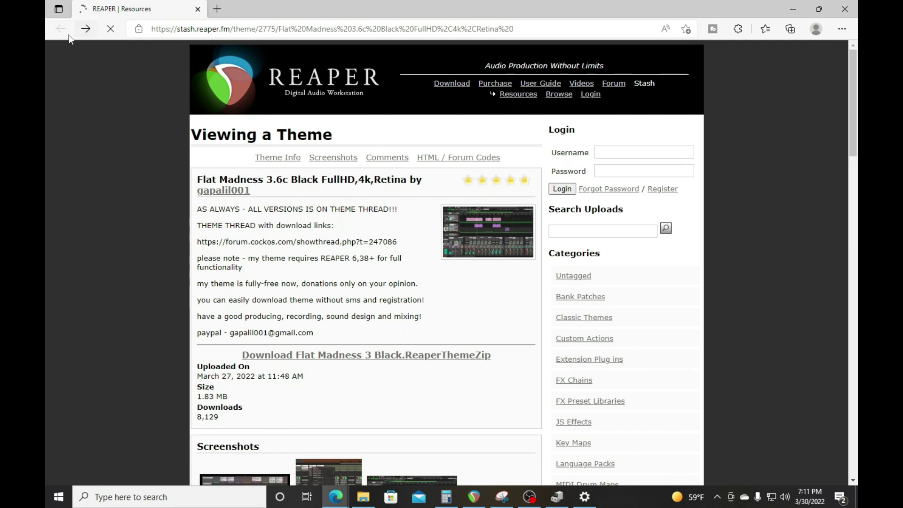
- Scroll to the bottom of the tag:Themes uploads list and go to page 2
scroll(233, 130, "up", 10)
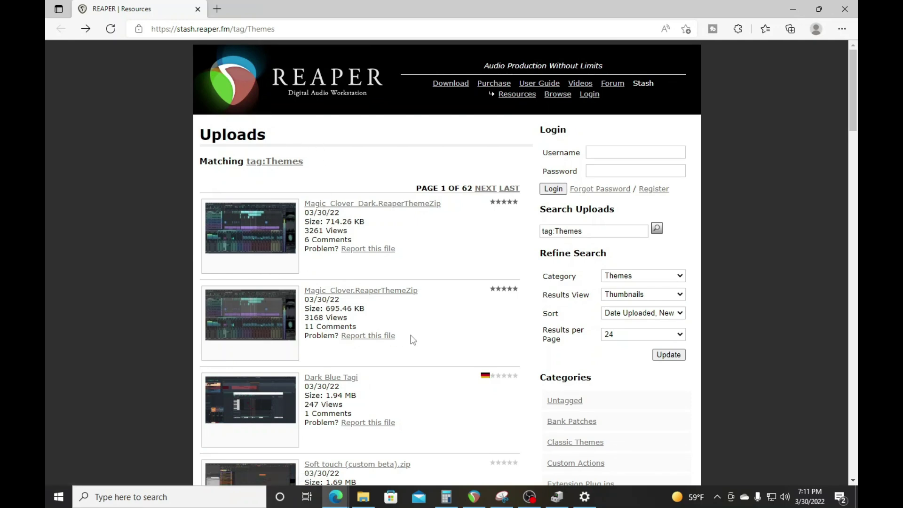
scroll(413, 337, "down", 1)
scroll(409, 338, "down", 5)
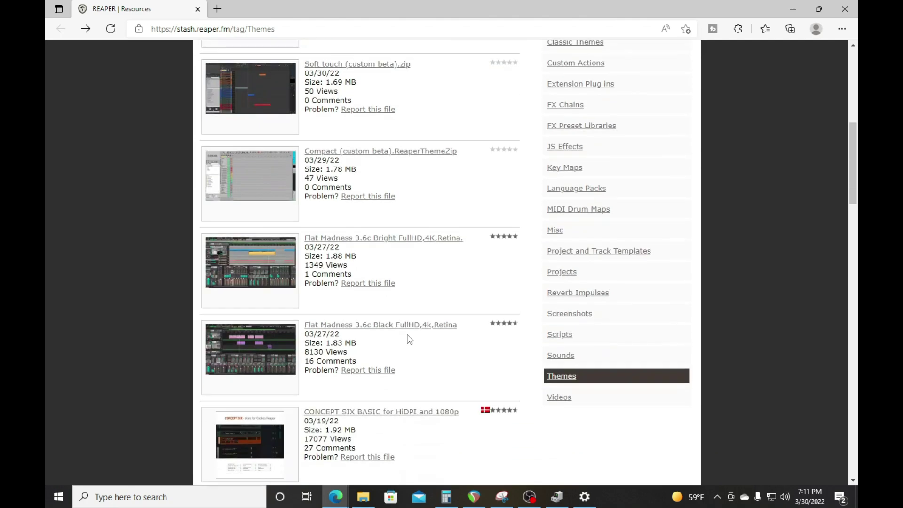
scroll(409, 339, "down", 2)
scroll(409, 338, "down", 9)
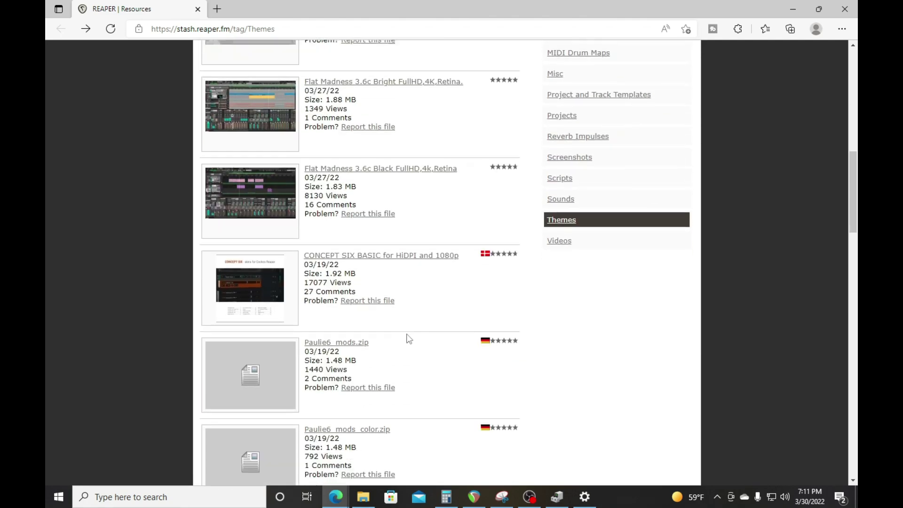
scroll(408, 339, "down", 5)
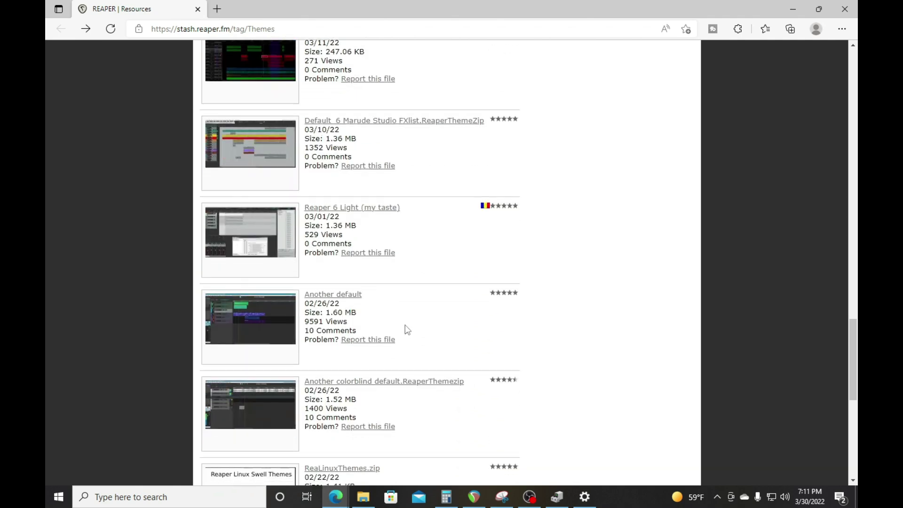
scroll(408, 333, "down", 5)
scroll(407, 330, "down", 2)
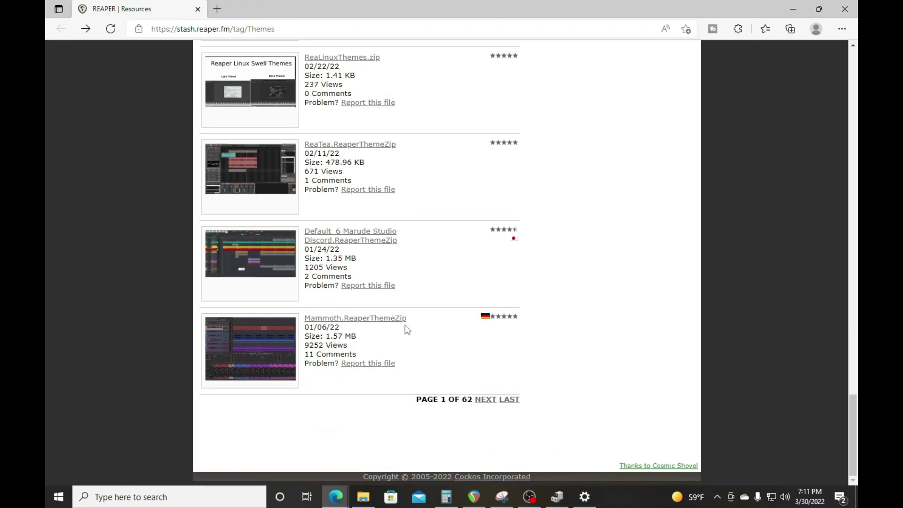
left_click(486, 400)
- Browse page 2 of the Themes uploads and open the ReaSonus One ALPHA theme page
scroll(398, 348, "down", 4)
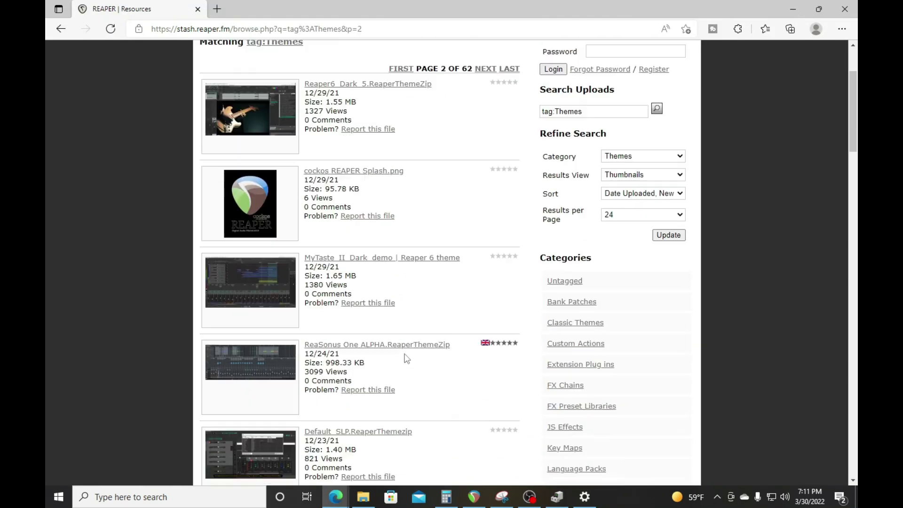
scroll(405, 353, "down", 3)
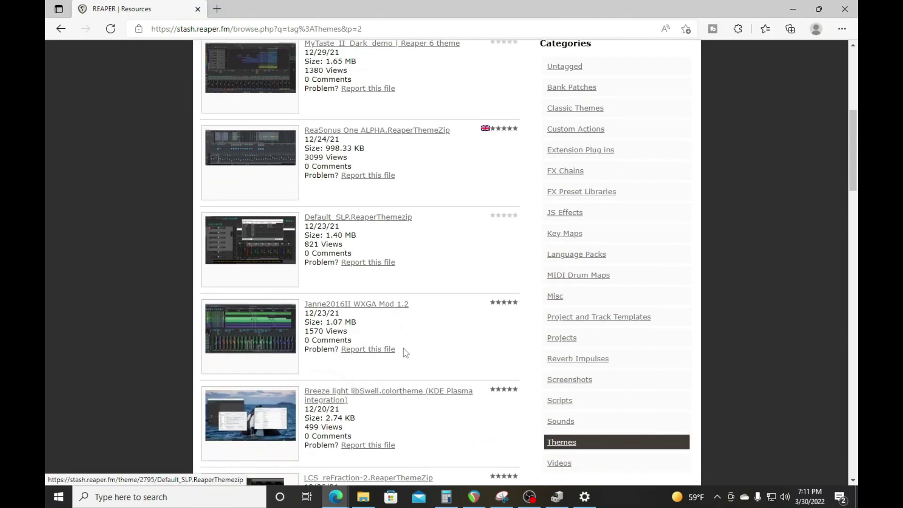
scroll(403, 348, "down", 4)
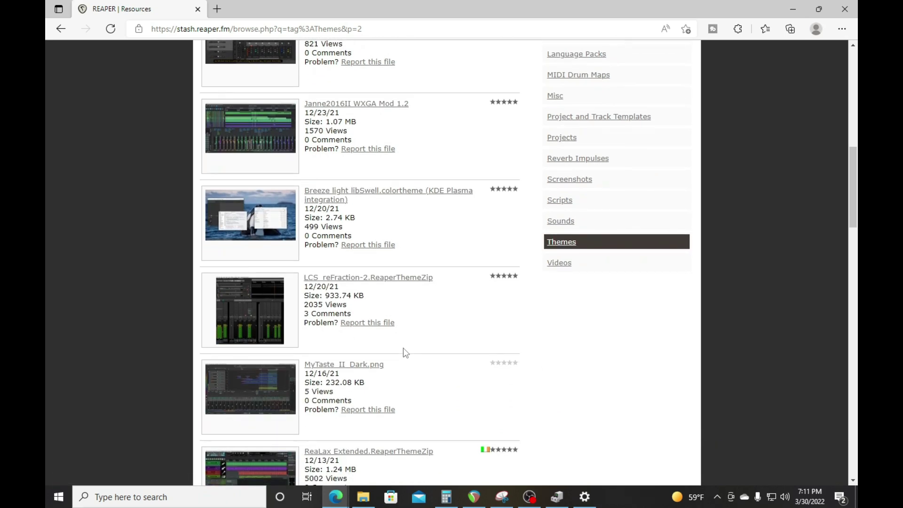
scroll(403, 348, "up", 10)
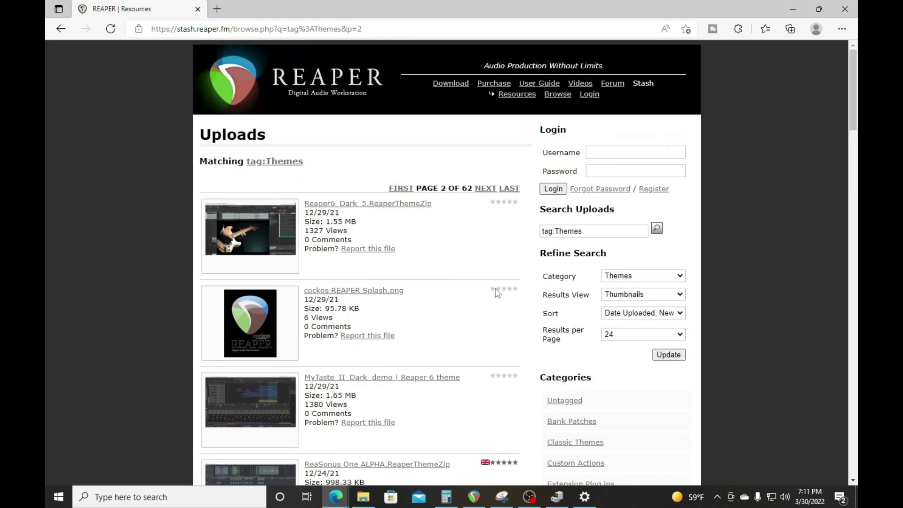
scroll(521, 321, "down", 4)
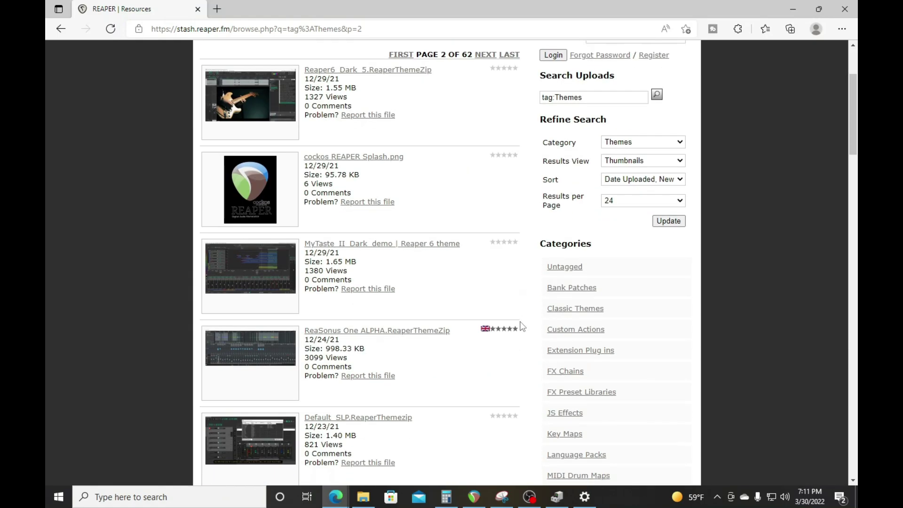
scroll(504, 315, "down", 4)
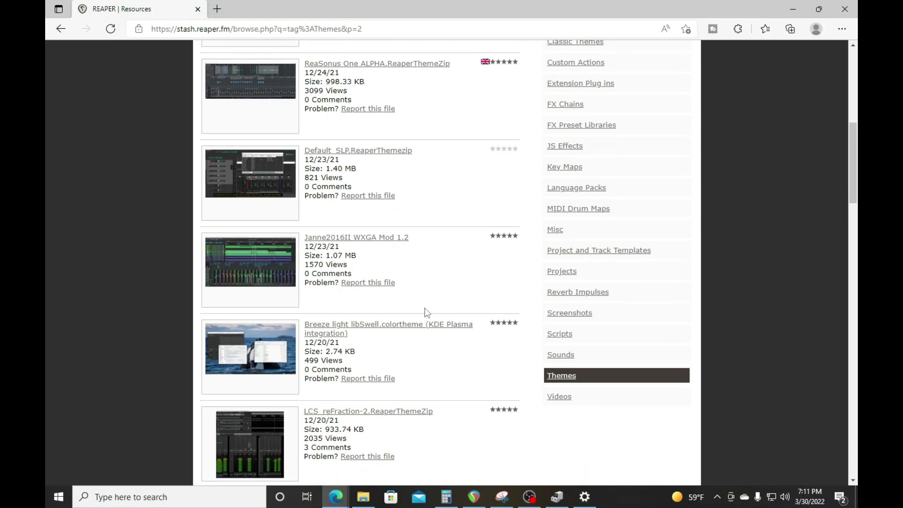
scroll(405, 314, "up", 7)
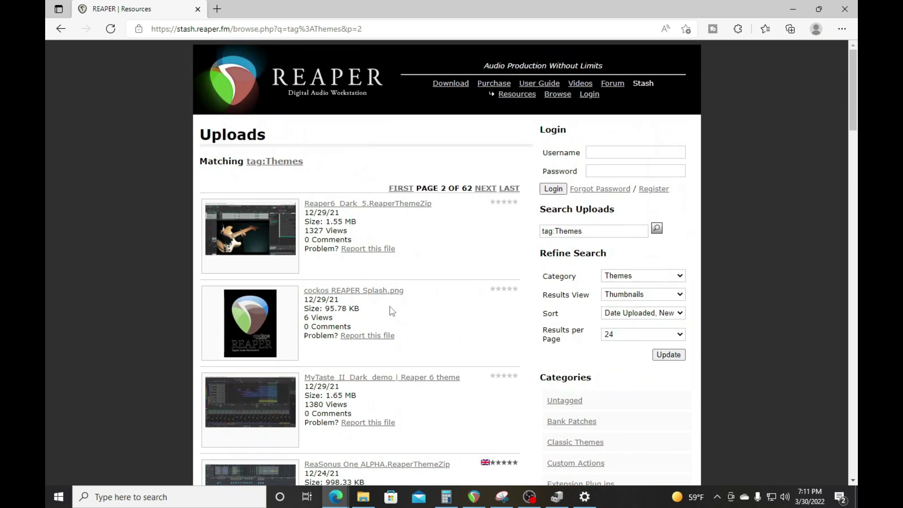
scroll(389, 311, "down", 4)
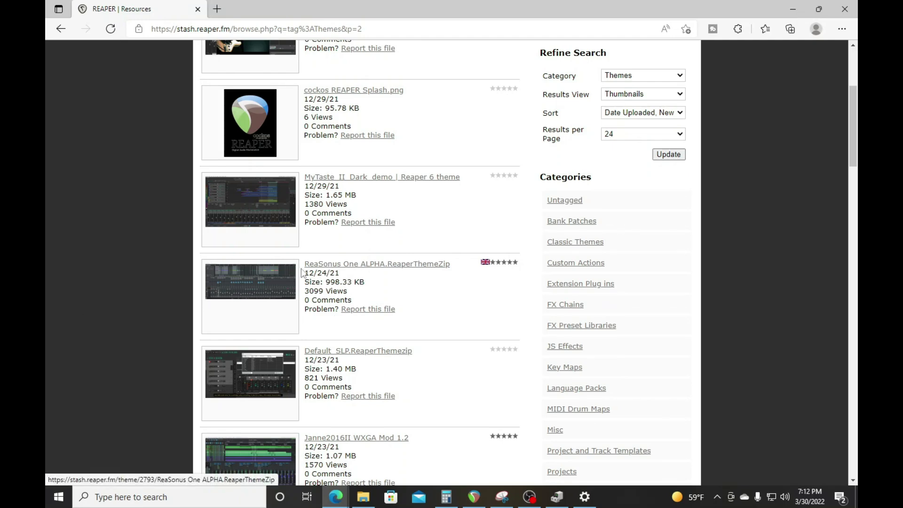
left_click(310, 264)
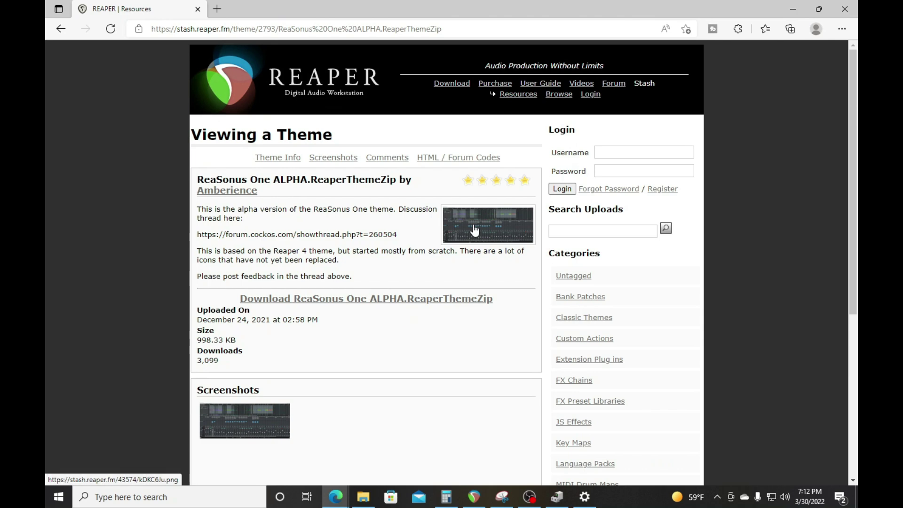
- Preview the ReaSonus One ALPHA screenshot enlarged, close it, and scroll through the page
left_click(473, 225)
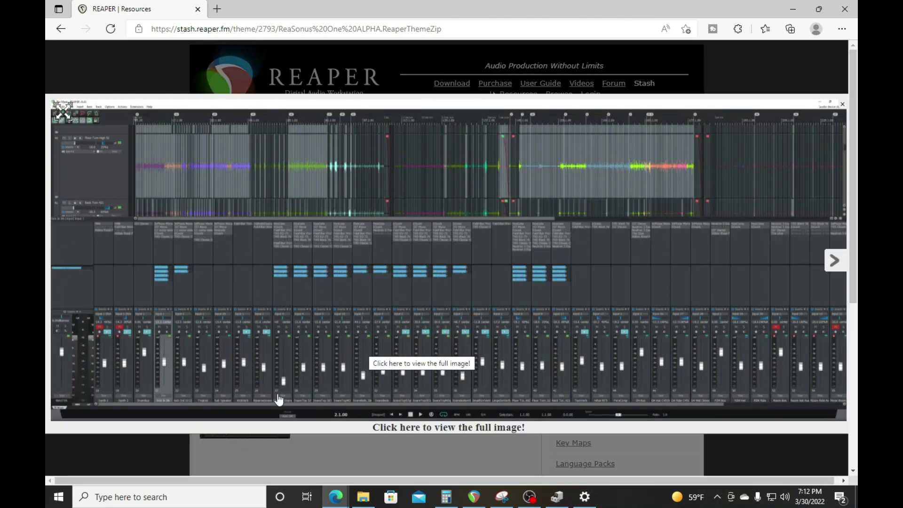
left_click(259, 461)
scroll(329, 361, "down", 5)
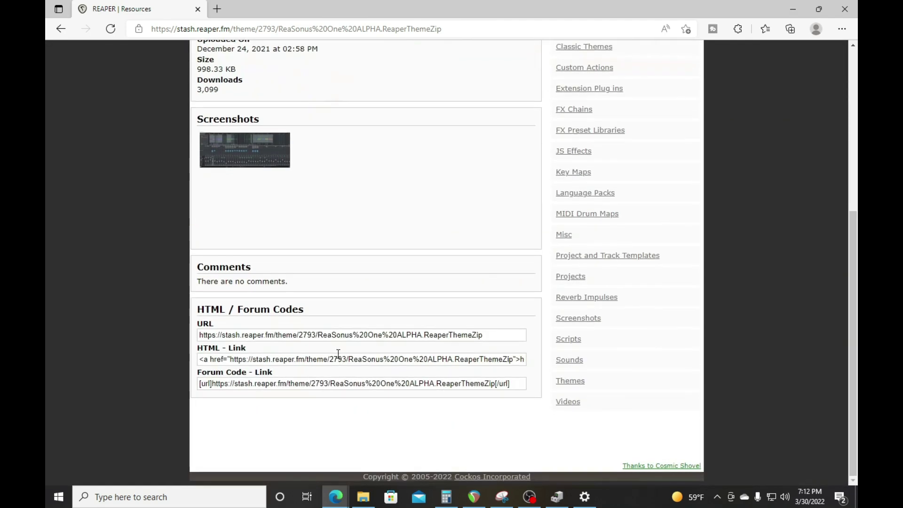
scroll(293, 317, "up", 3)
scroll(332, 318, "up", 2)
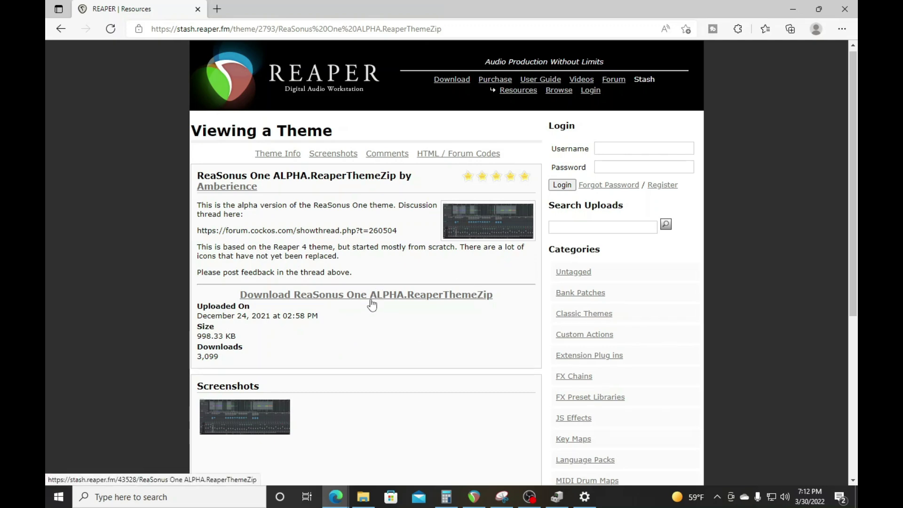
- Download the ReaSonus One ALPHA theme and double-click it in This PC > Downloads to install it
left_click(329, 301)
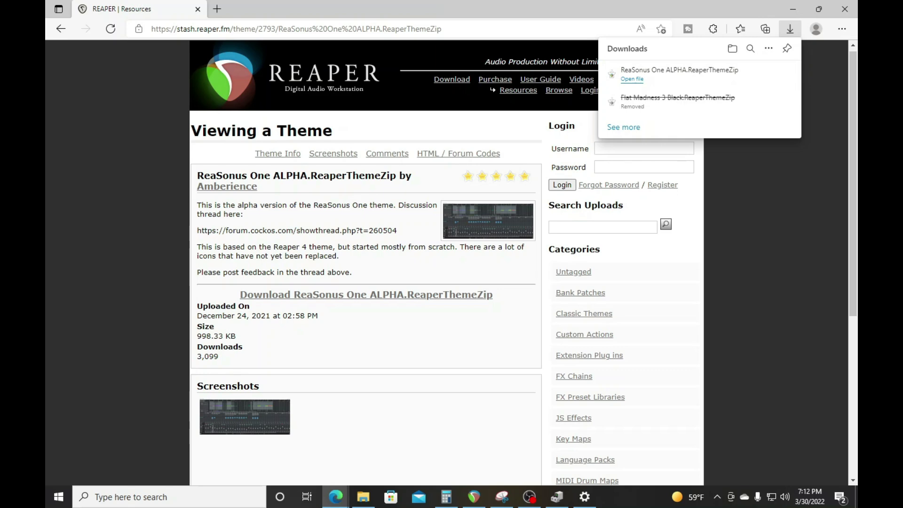
key("super+e")
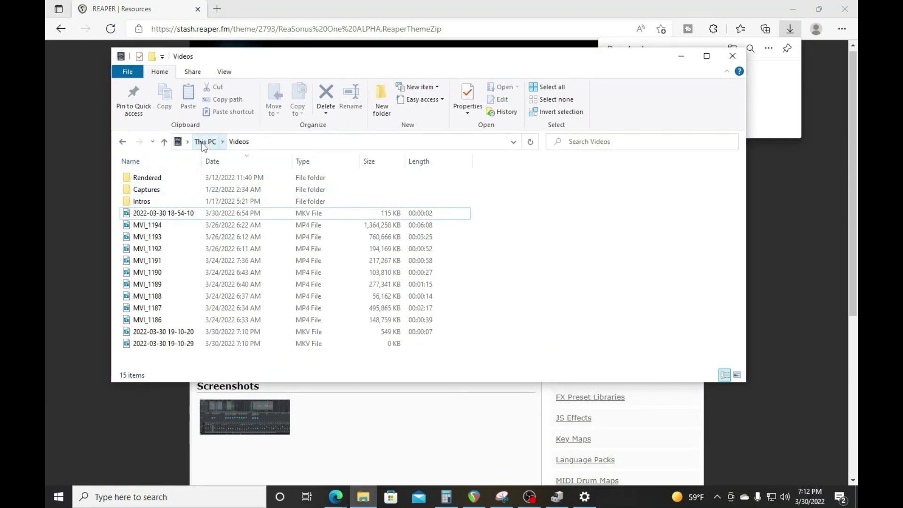
left_click(205, 141)
left_click(611, 187)
double_click(610, 184)
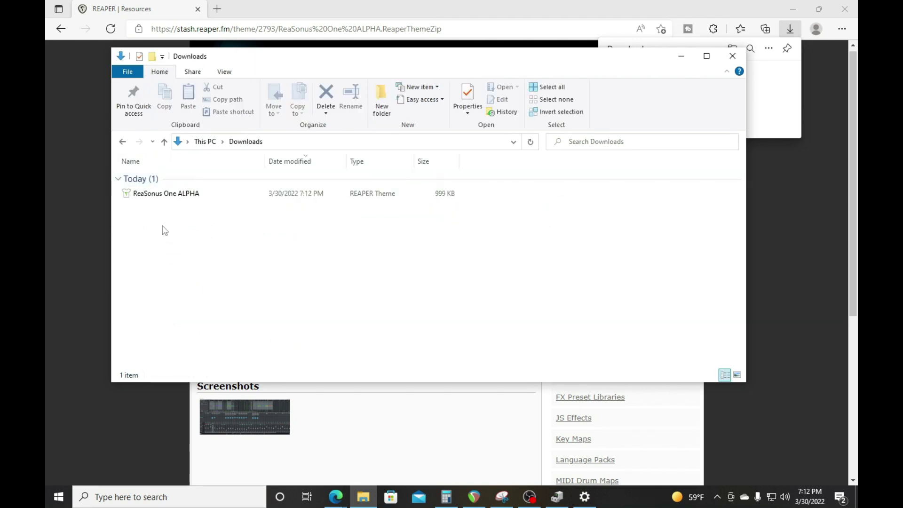
double_click(168, 195)
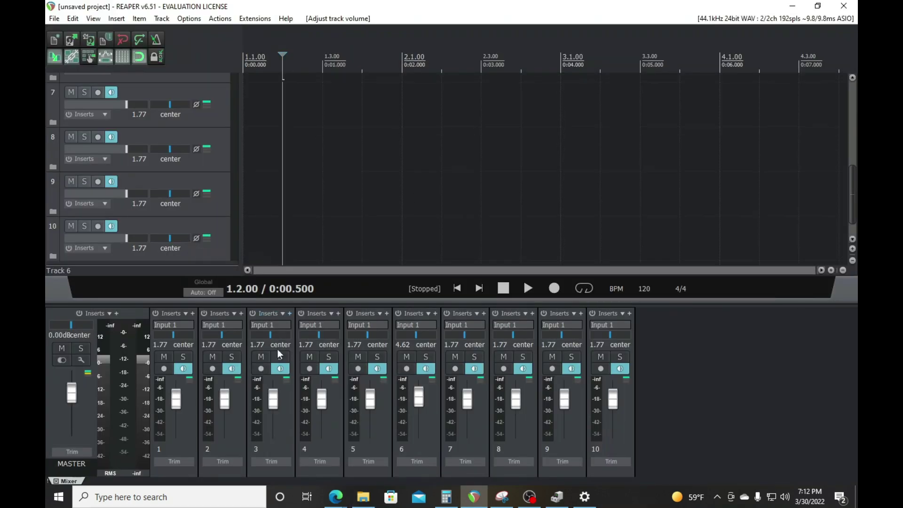
- Drag track 3's mixer fader up so its volume reads 12.0
left_click_drag(276, 405, 282, 384)
left_click(190, 20)
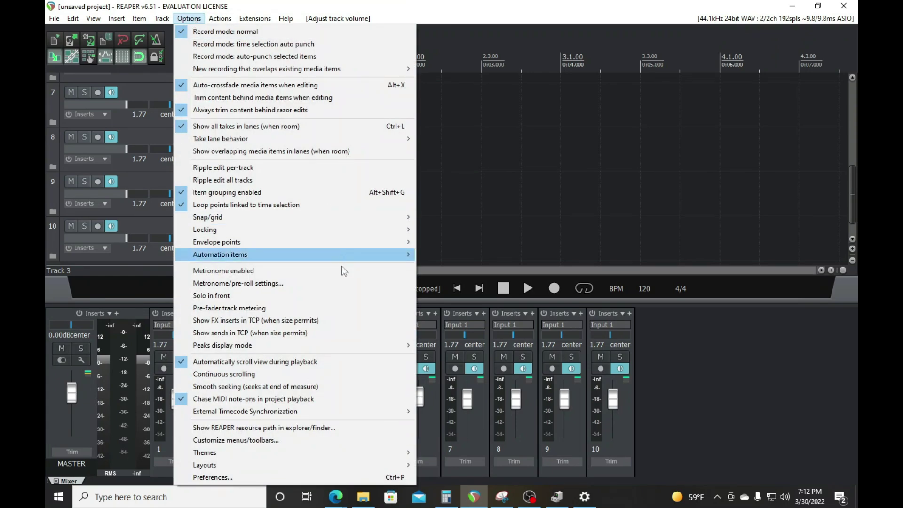
- Switch REAPER's theme via Options > Themes to Default, then Classic_1.x, then Default_5.0
mouse_move(274, 452)
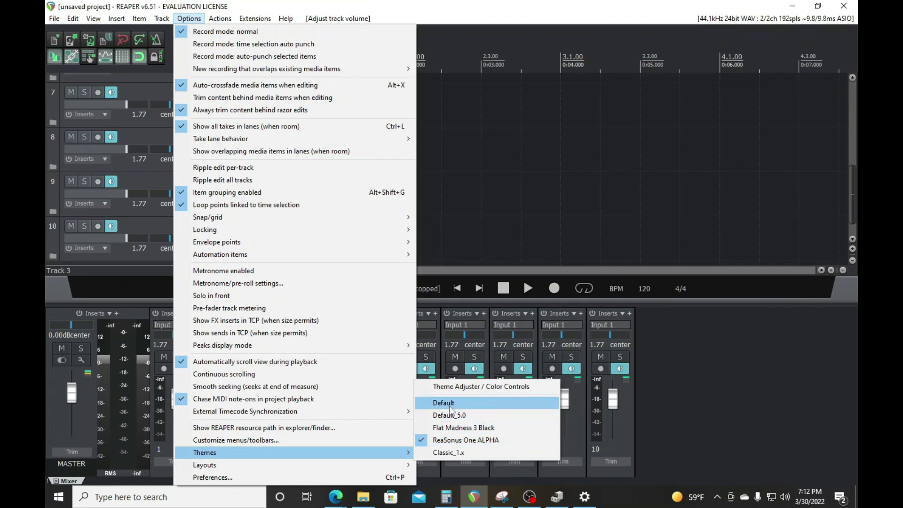
left_click(447, 404)
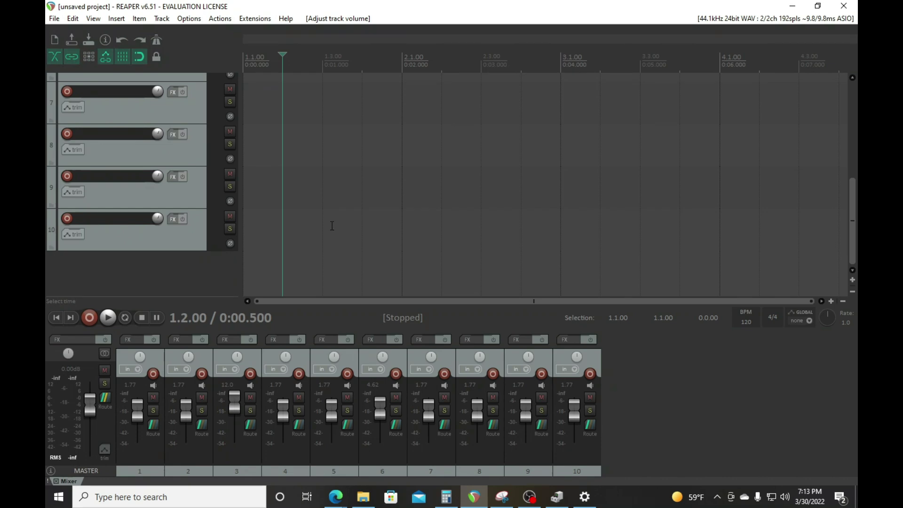
left_click(195, 21)
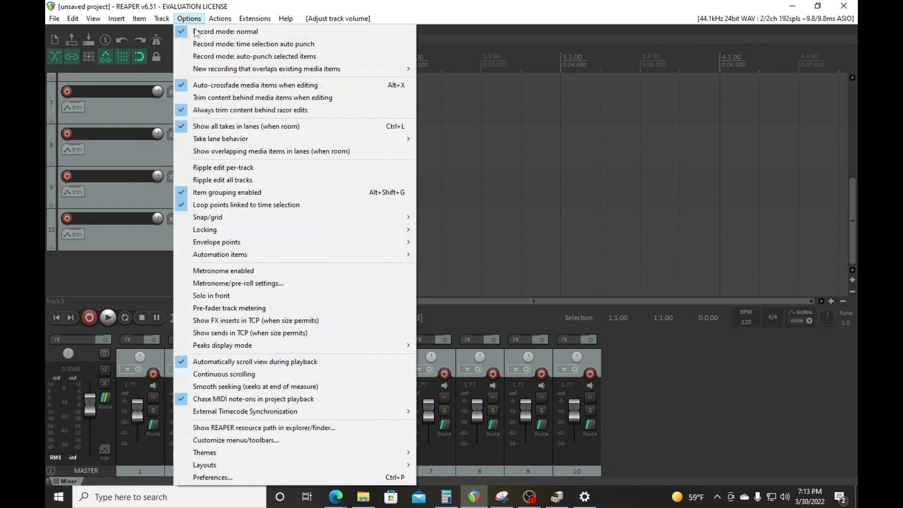
mouse_move(304, 449)
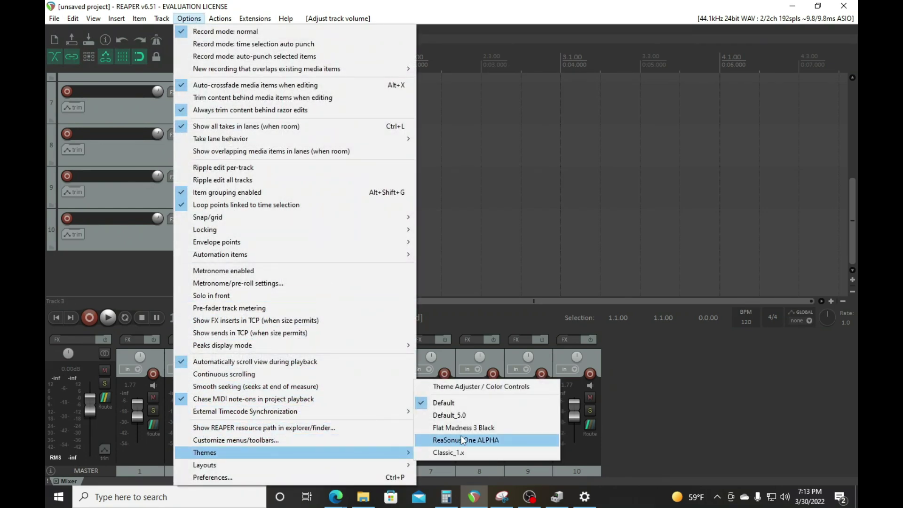
left_click(456, 452)
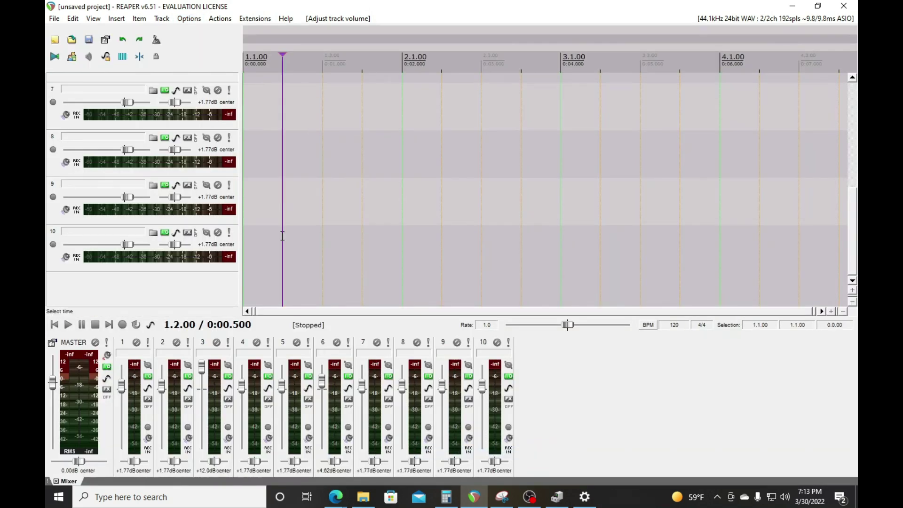
left_click(186, 19)
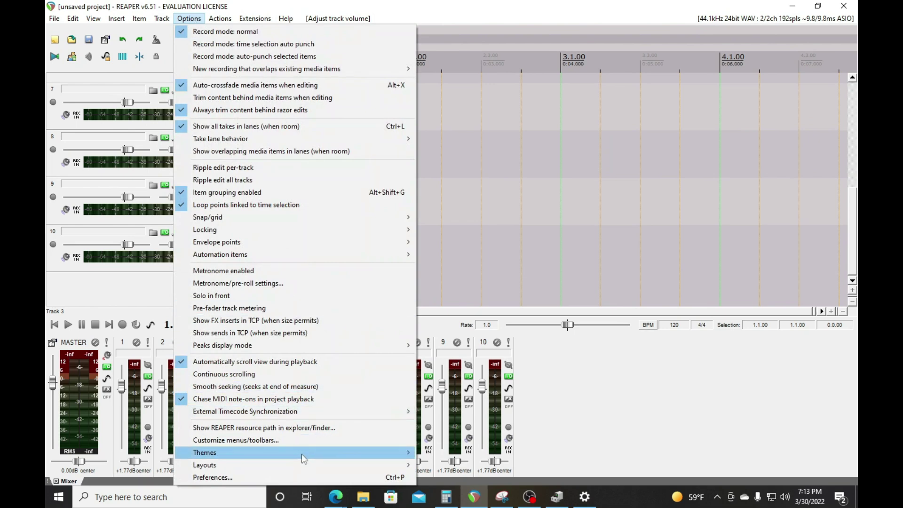
mouse_move(303, 459)
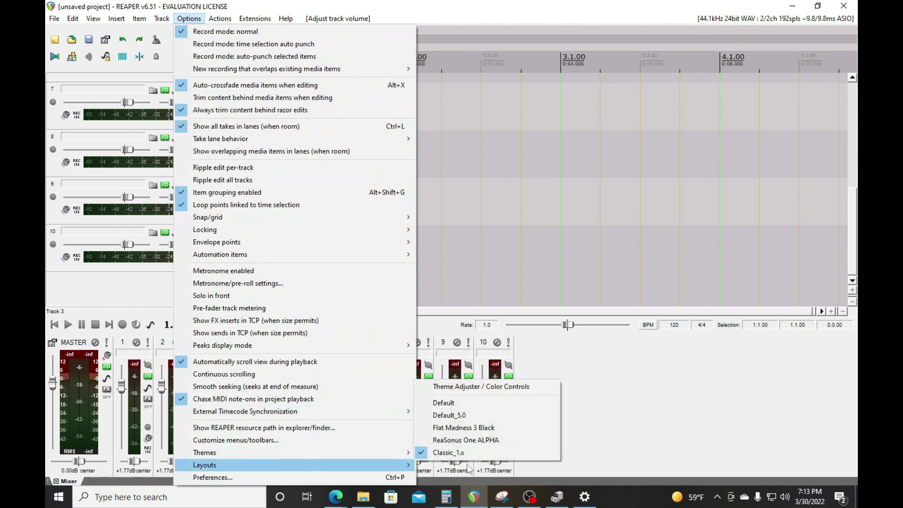
left_click(477, 415)
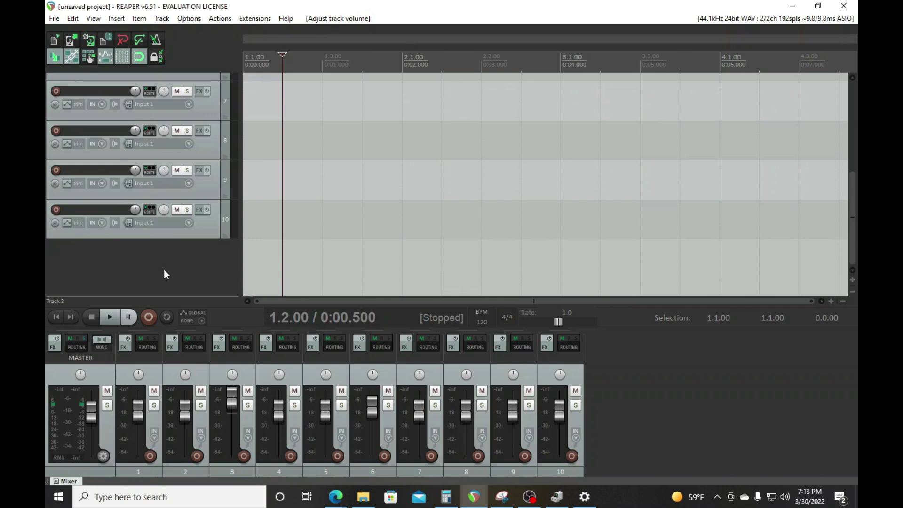